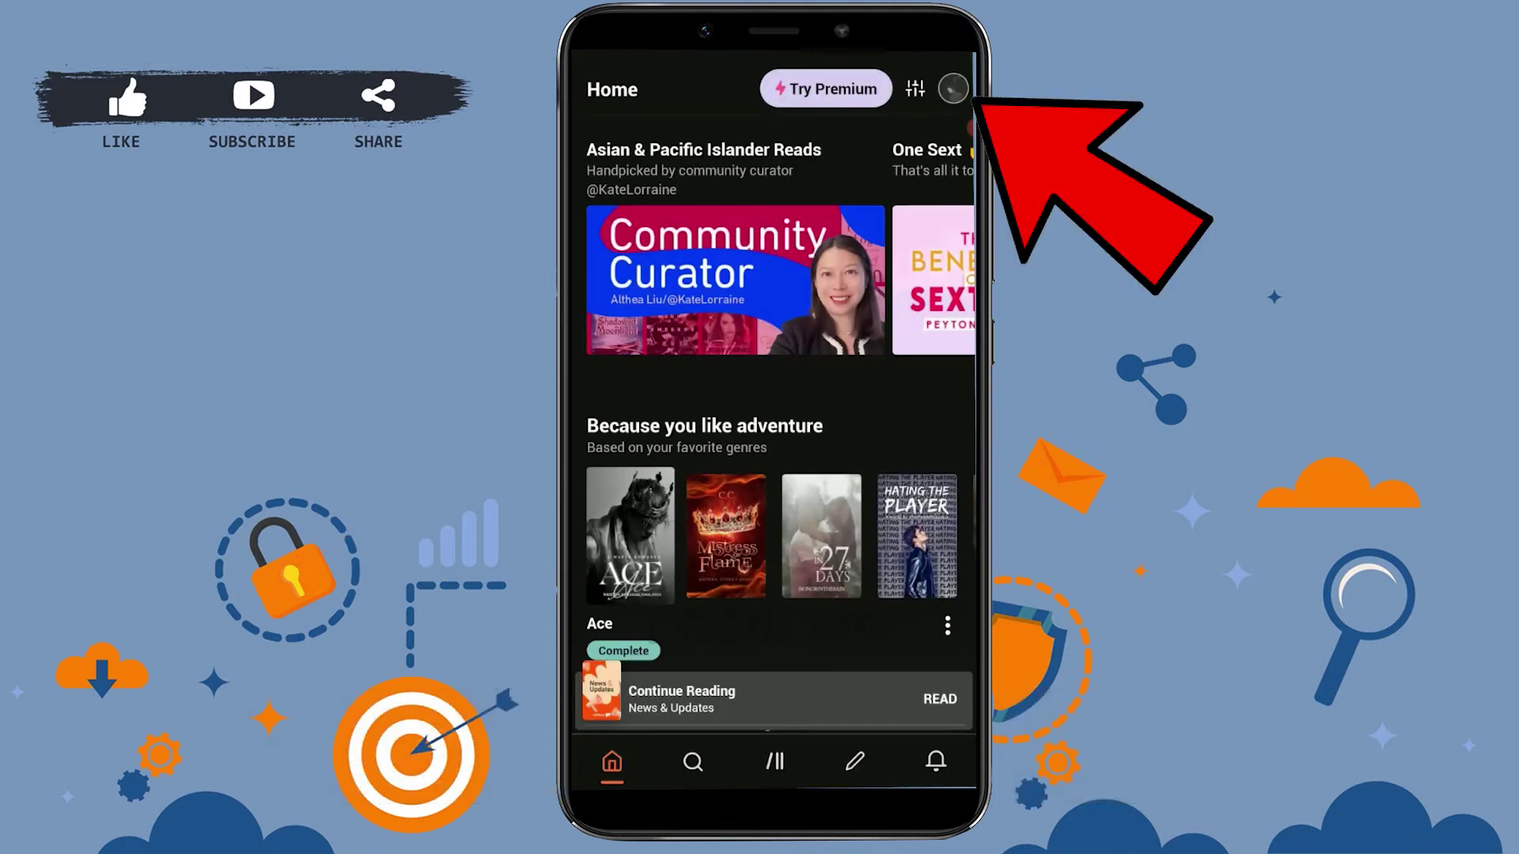
Open account settings from Home via the profile avatar and the profile's settings gear.
click(953, 90)
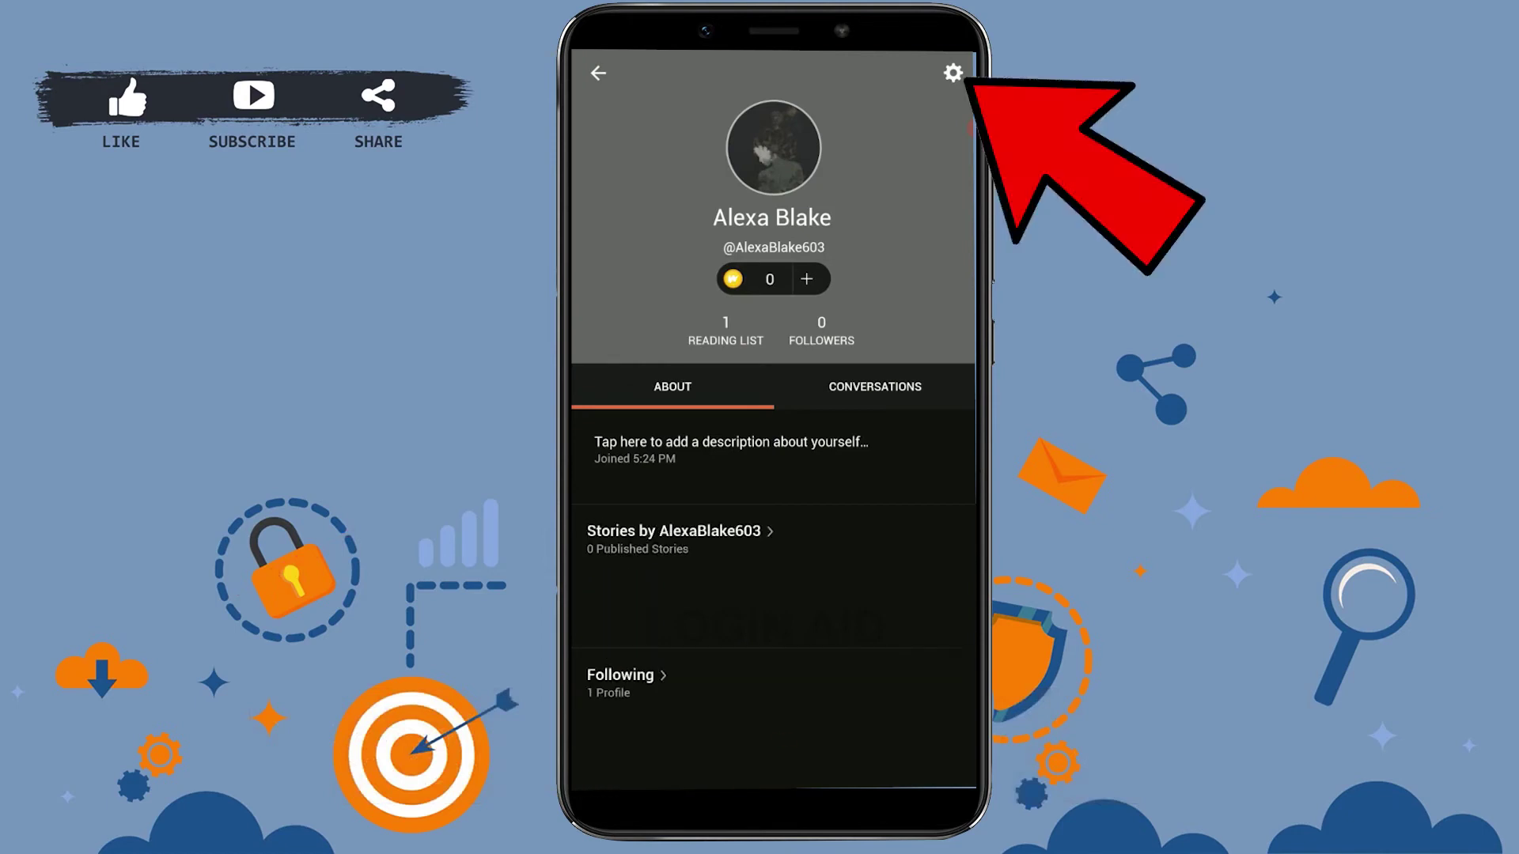
click(954, 73)
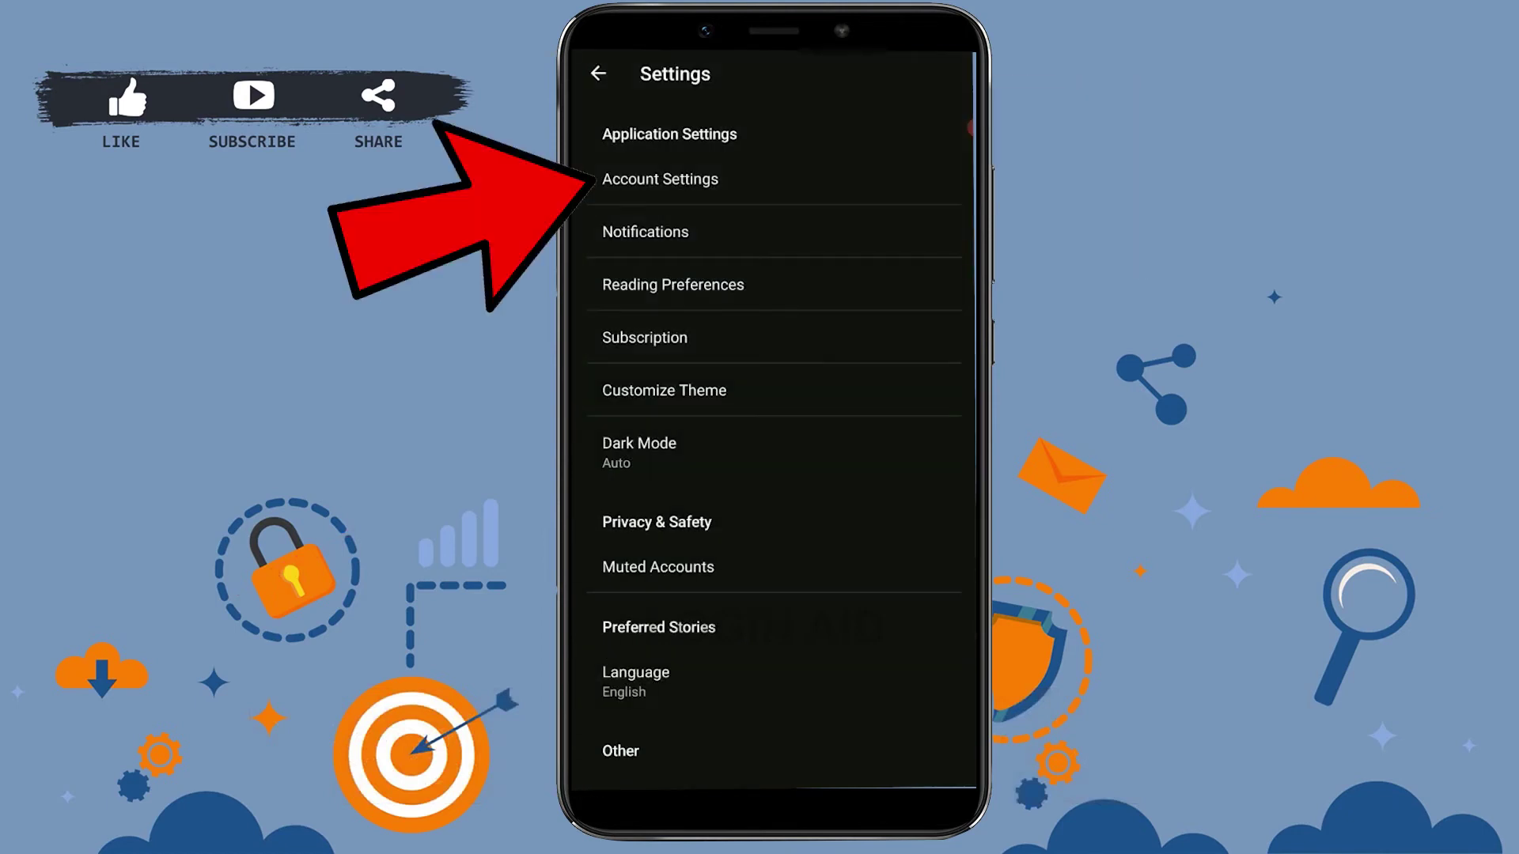
click(660, 179)
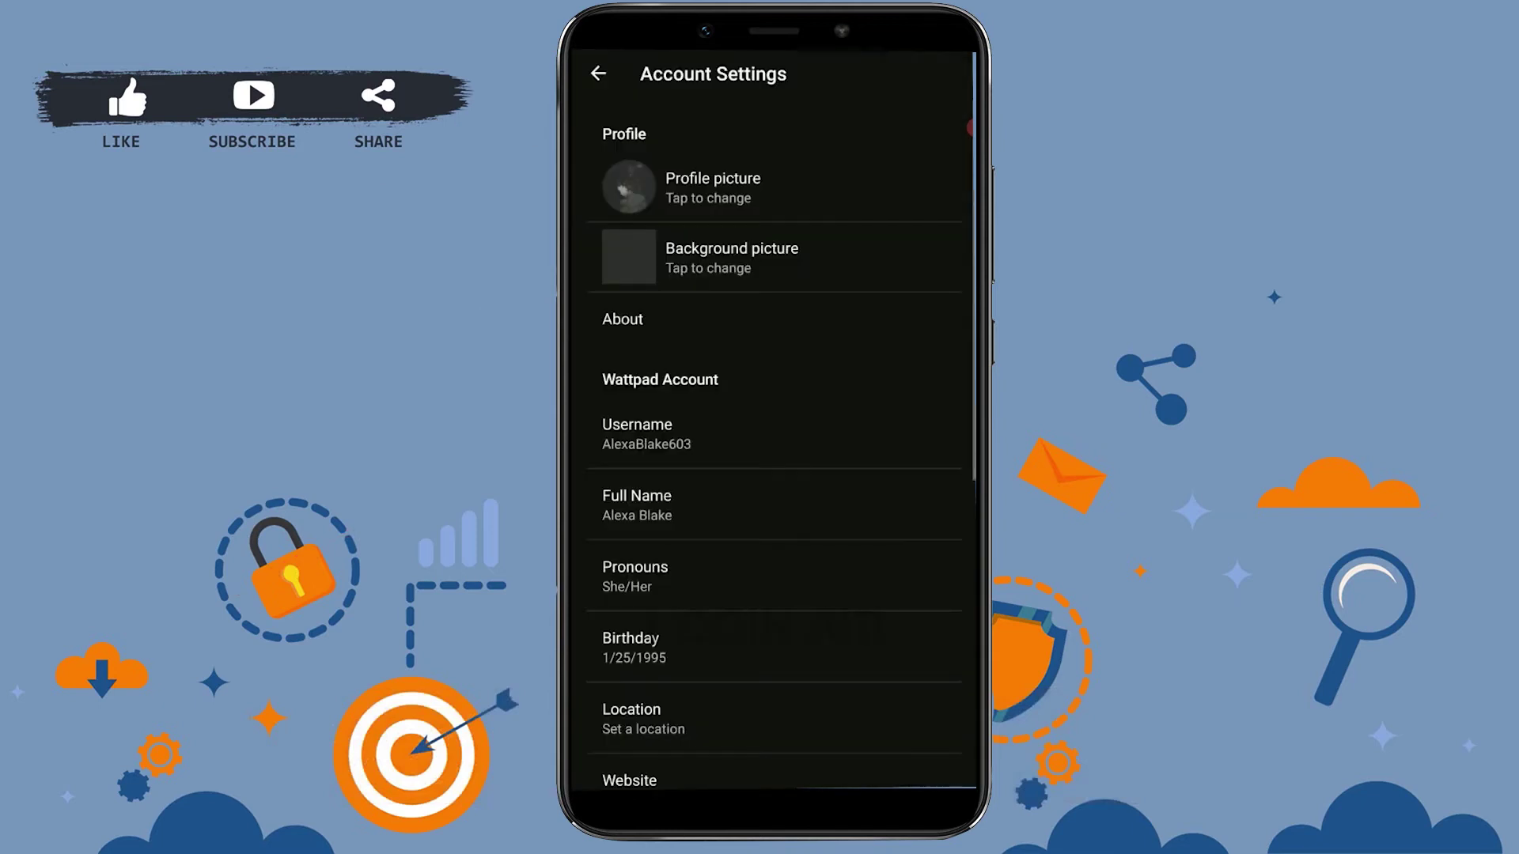
scroll(775, 451, down, 2)
scroll(774, 451, down, 1)
scroll(774, 452, down, 2)
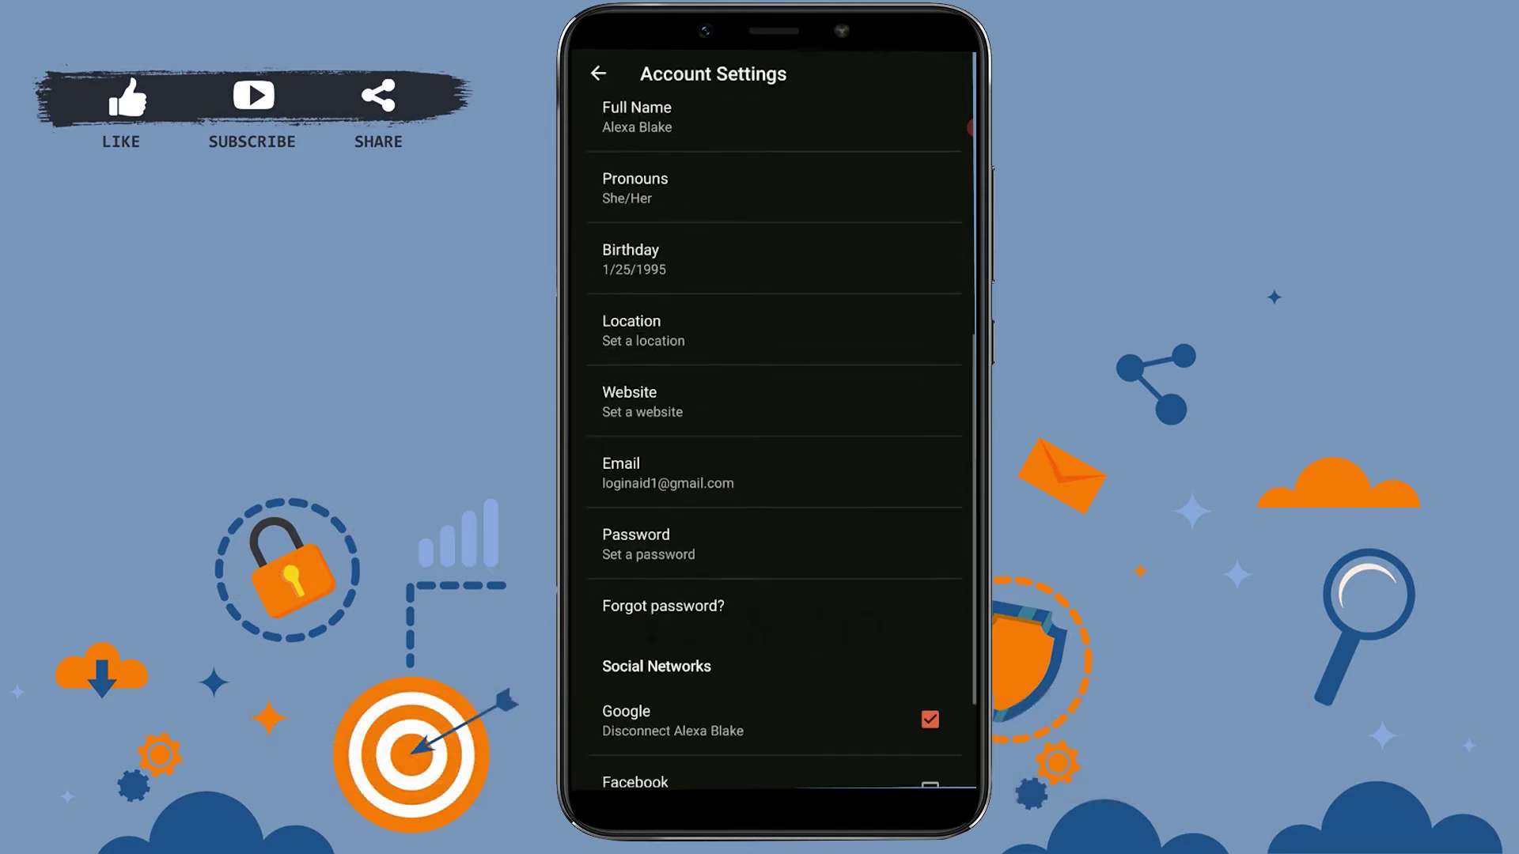
scroll(774, 452, down, 2)
scroll(774, 451, up, 3)
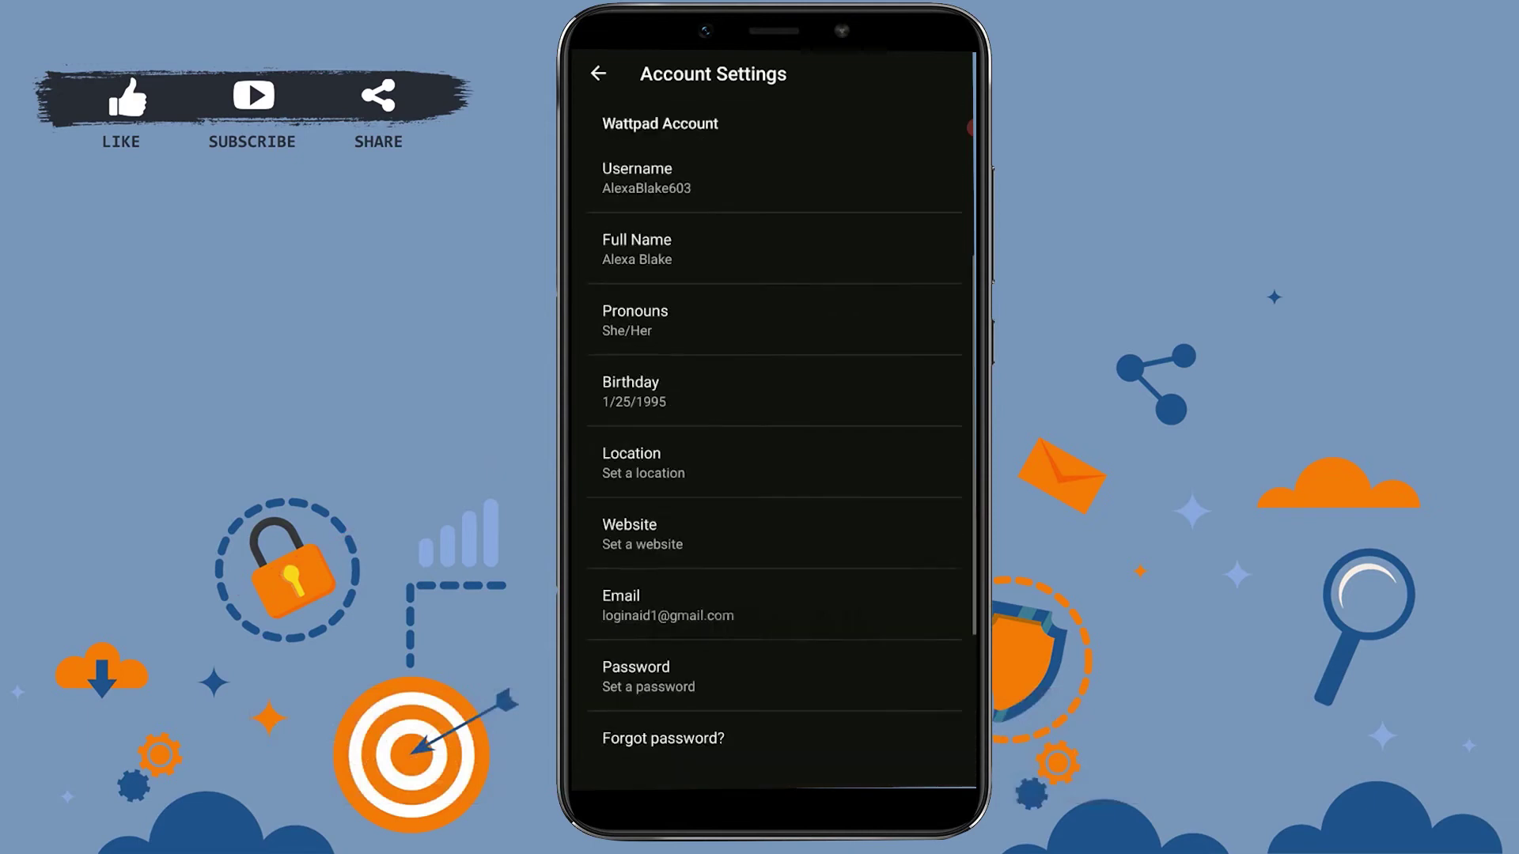
key(Escape)
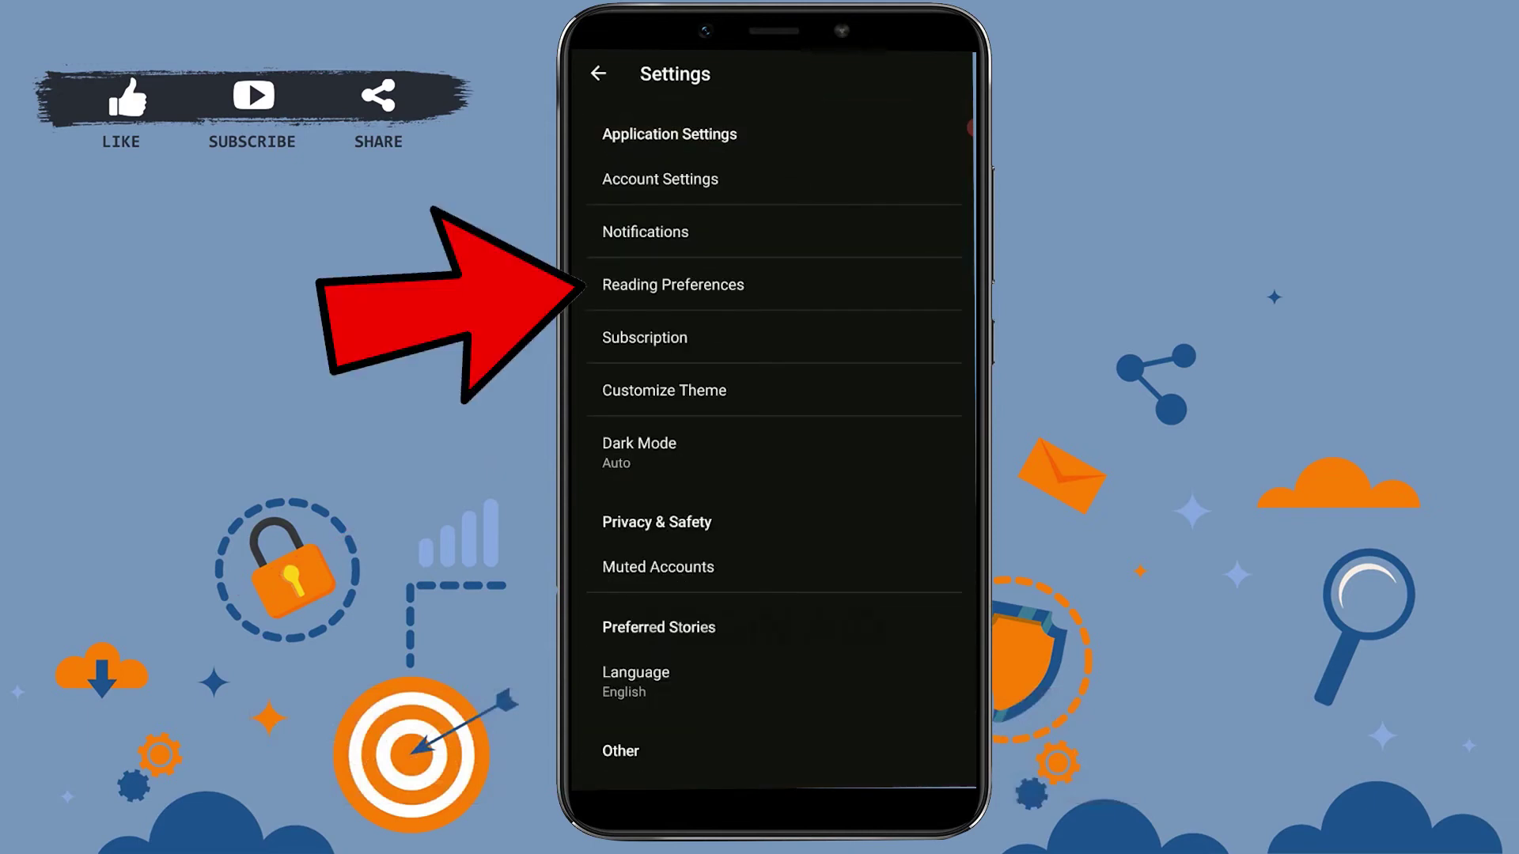
click(673, 285)
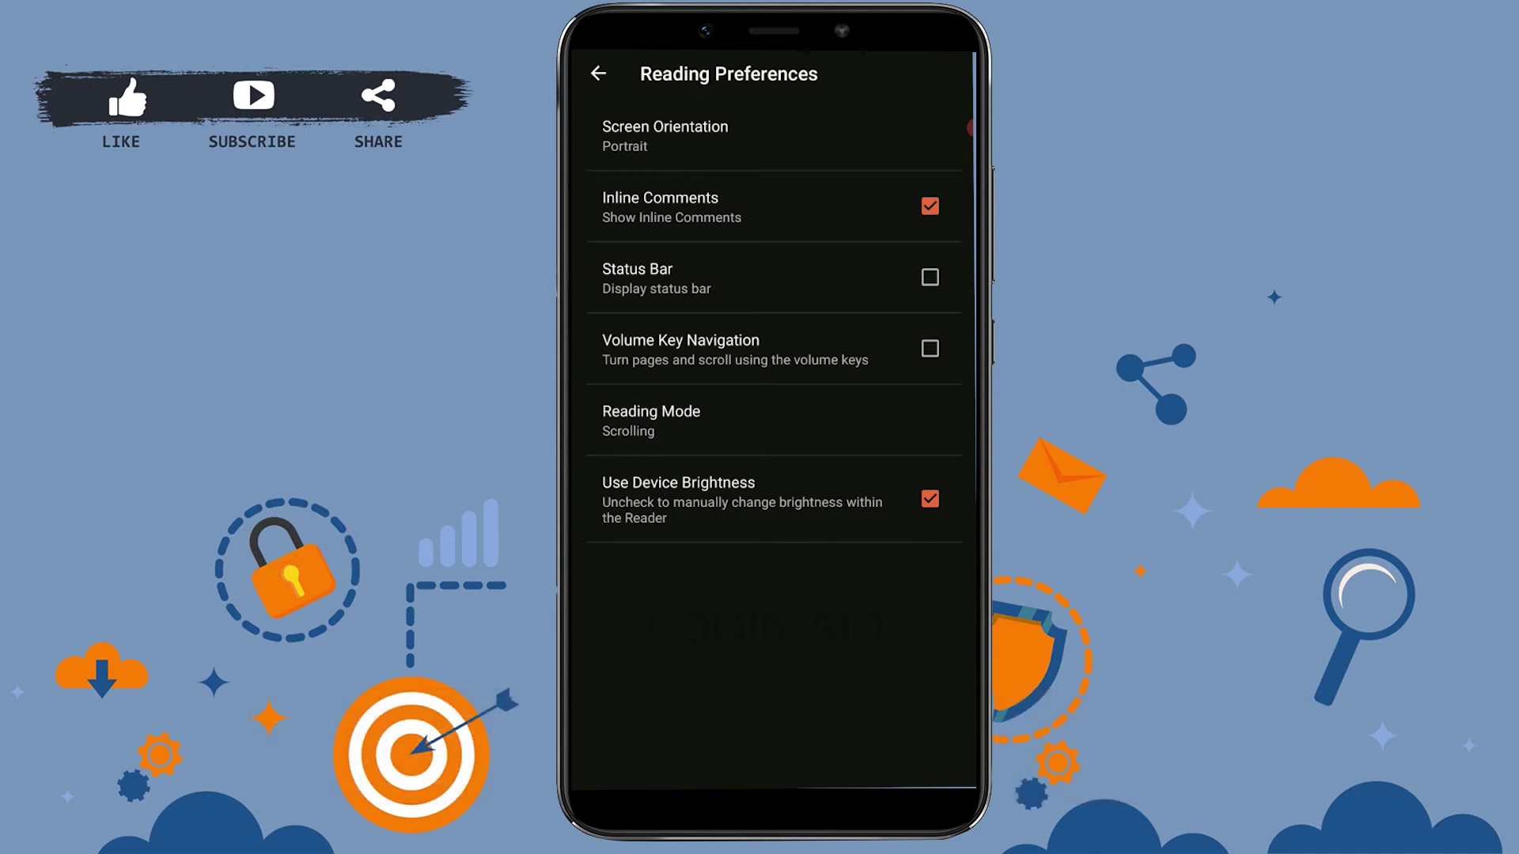
click(651, 421)
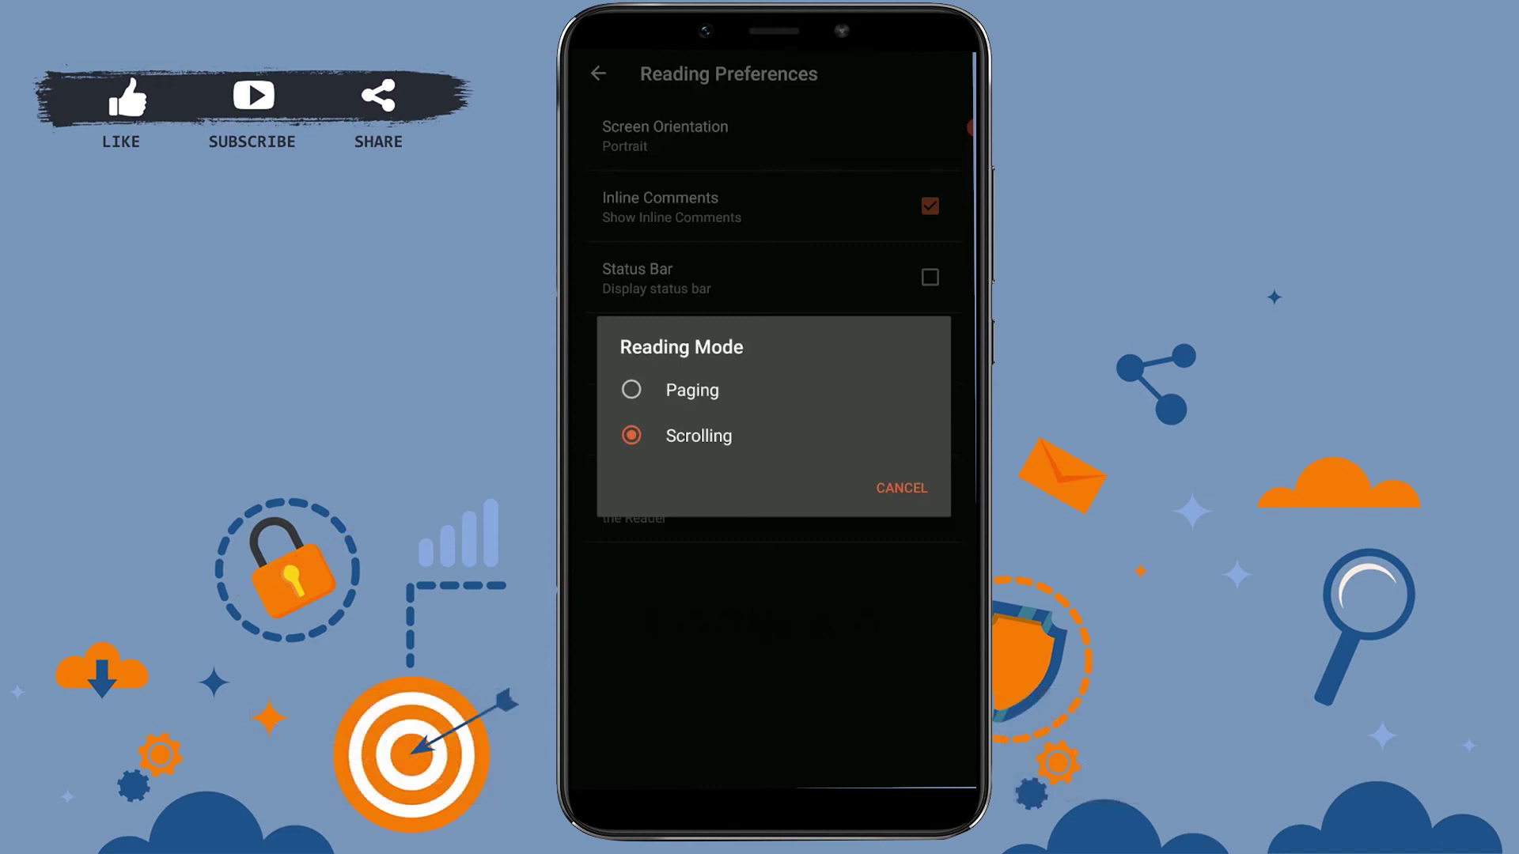
click(698, 436)
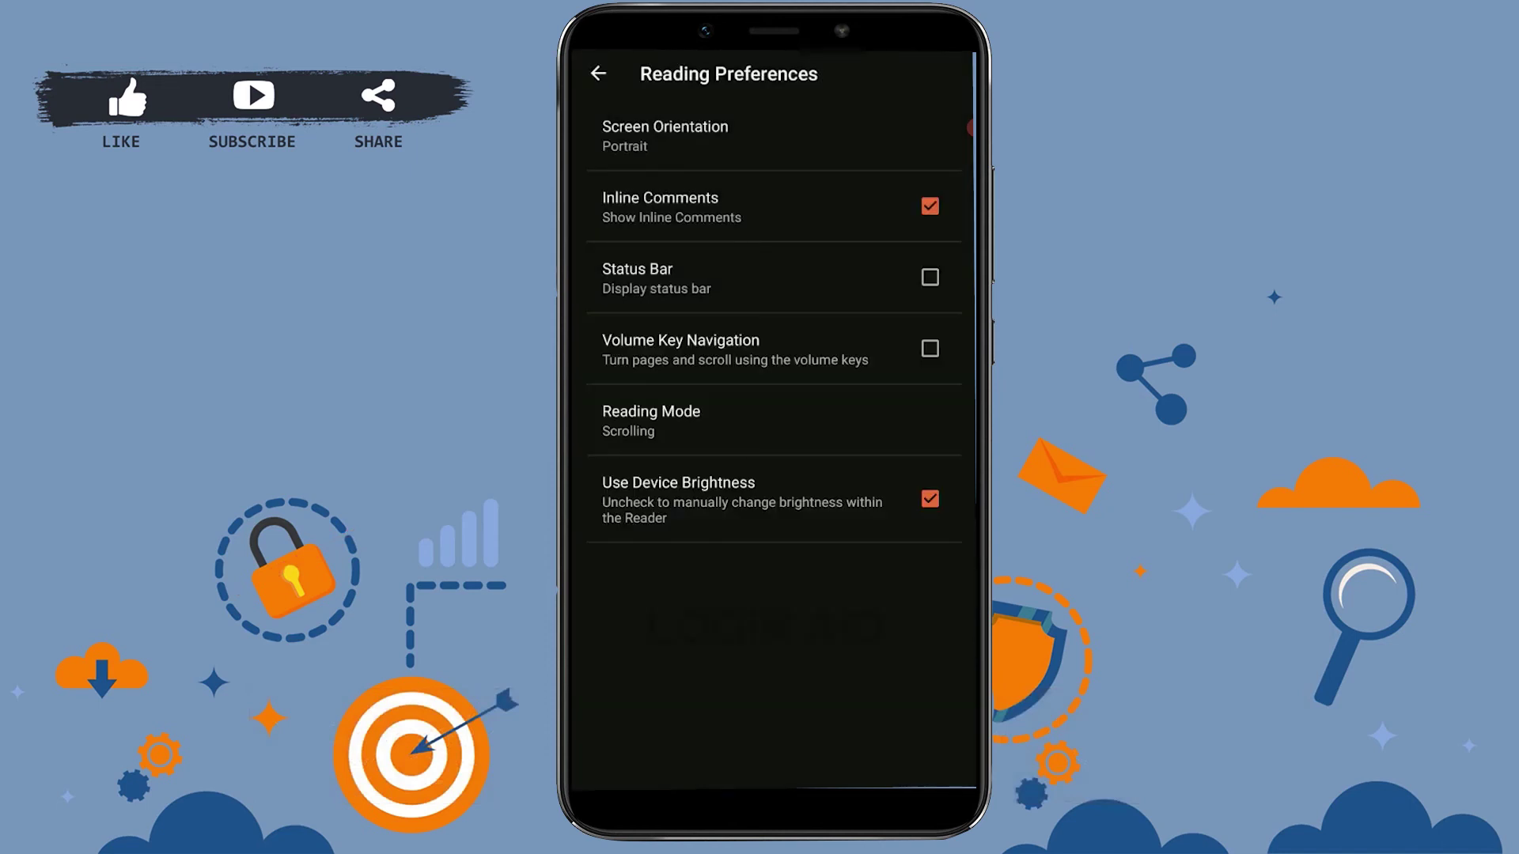